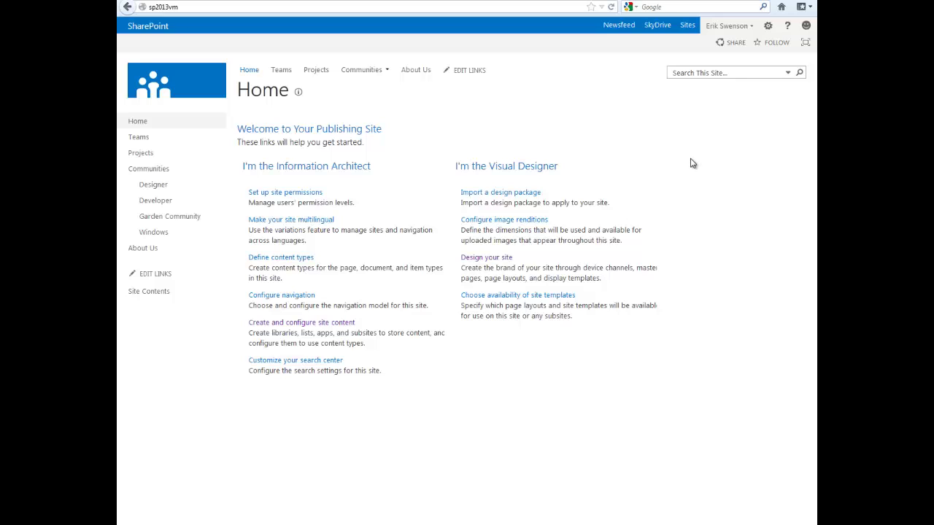
Open Design Manager from the Settings gear menu of the publishing site
{"action": "left_click", "coordinate": [770, 28]}
{"action": "left_click", "coordinate": [736, 175]}
Switch to Design Manager's step 2, Manage Device Channels
{"action": "left_click", "coordinate": [208, 143]}
Start a new device channel and scroll through its New Item form fields
{"action": "left_click", "coordinate": [317, 144]}
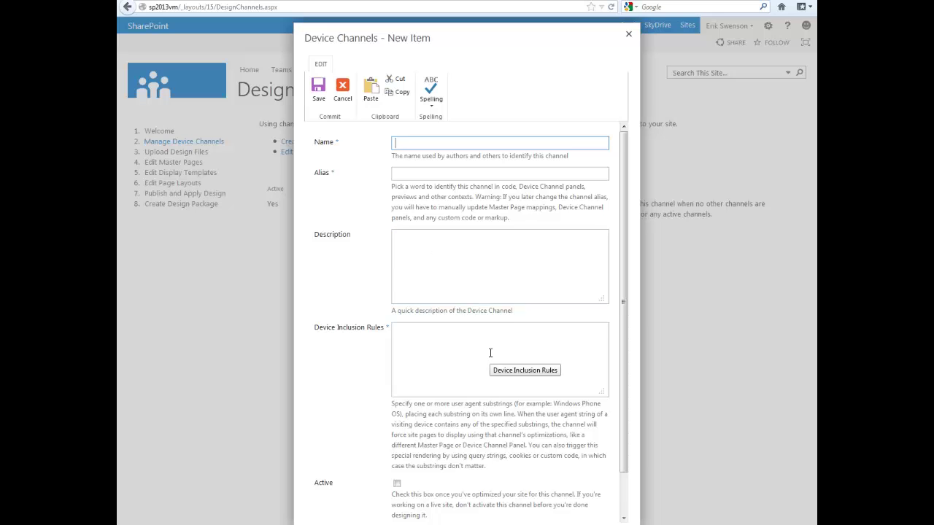
{"action": "scroll", "coordinate": [420, 340], "scroll_direction": "down", "scroll_amount": 1}
Dismiss the device channel form and switch to step 3, Upload Design Files
{"action": "left_click", "coordinate": [588, 496]}
{"action": "left_click", "coordinate": [182, 158]}
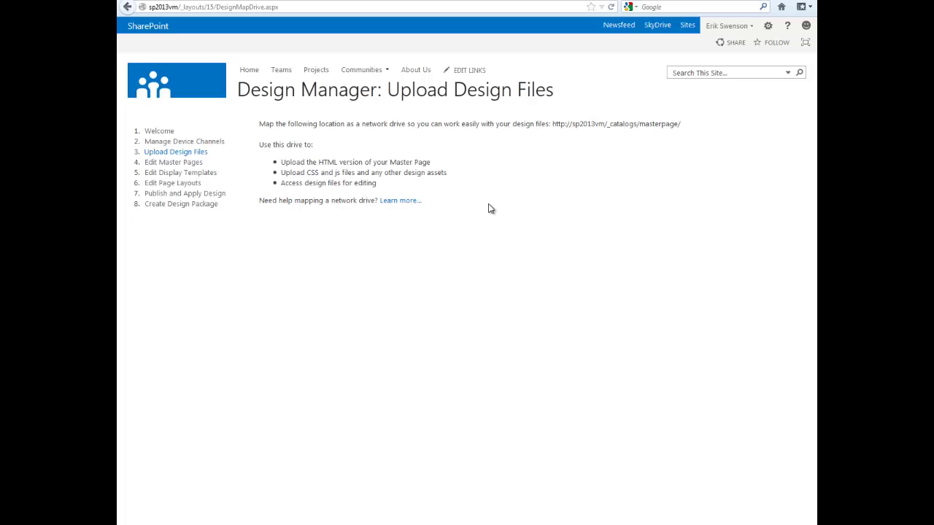
Switch to step 4, Edit Master Pages, listing oslo and seattle
{"action": "left_click", "coordinate": [170, 168]}
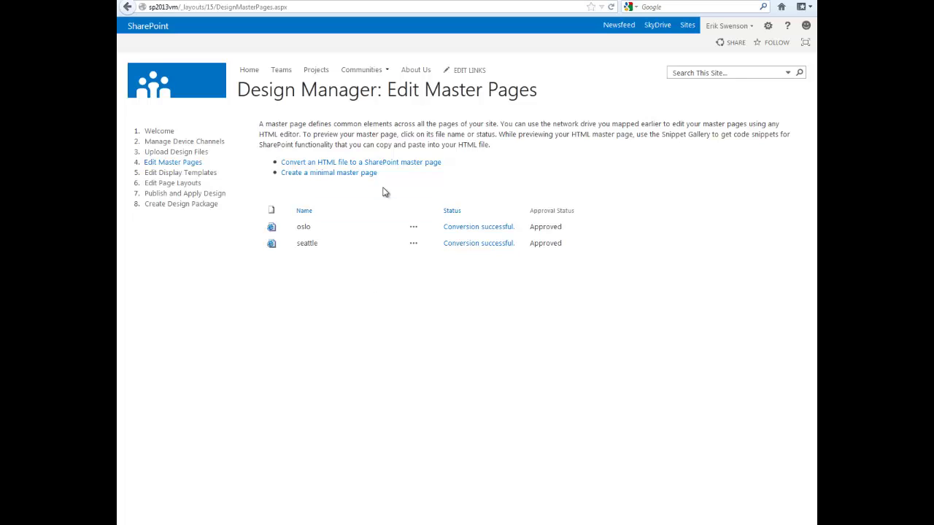
Switch to step 5, Edit Display Templates, listing the control display templates
{"action": "left_click", "coordinate": [181, 175]}
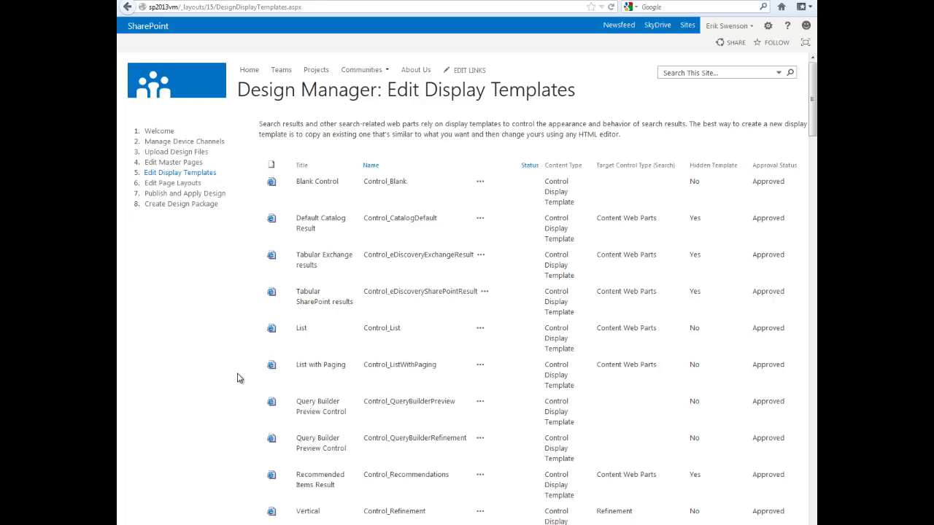
Switch to Design Manager's step 6, Edit Page Layouts
{"action": "left_click", "coordinate": [183, 184]}
Switch to Design Manager's step 7, Publish and Apply Design
{"action": "left_click", "coordinate": [217, 194]}
Switch to step 8, Create Design Package, showing Publishing Portal version 1.0
{"action": "left_click", "coordinate": [199, 208]}
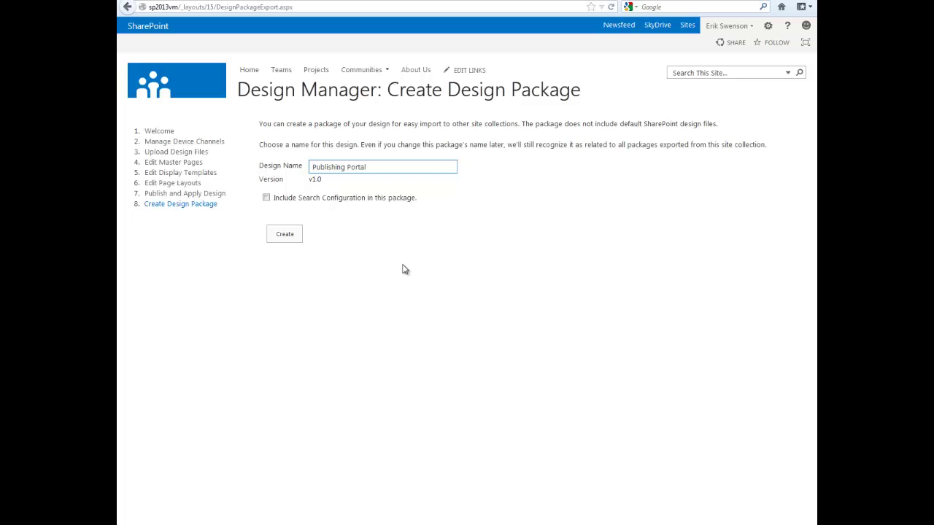